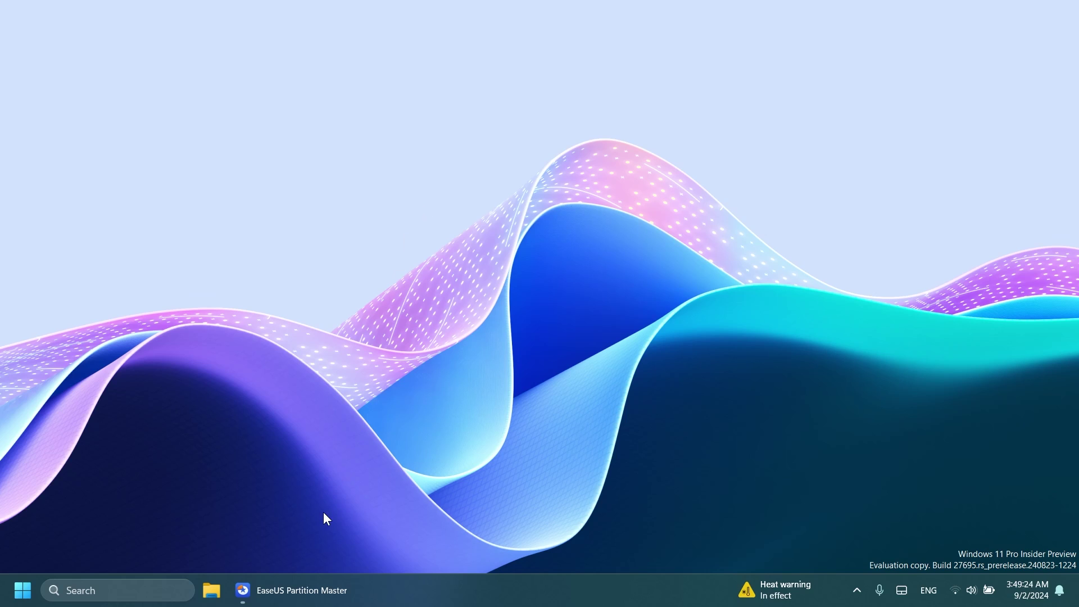
Bring the EaseUS Partition Master window up from the taskbar.
click(294, 594)
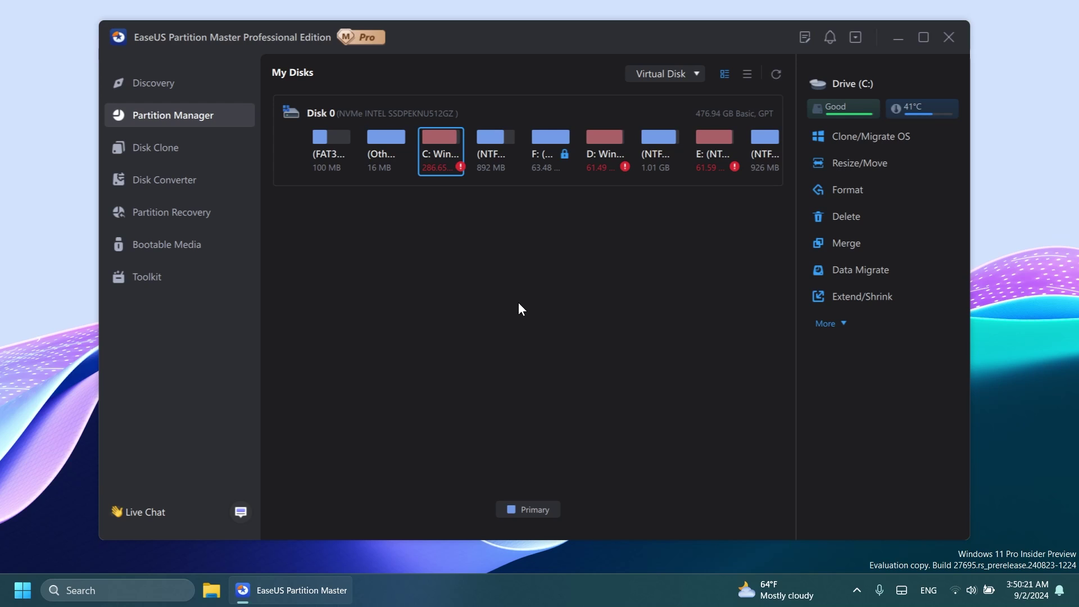
View the Disk Clone and Discovery pages, returning each time to the Disk 0 partition map.
click(152, 147)
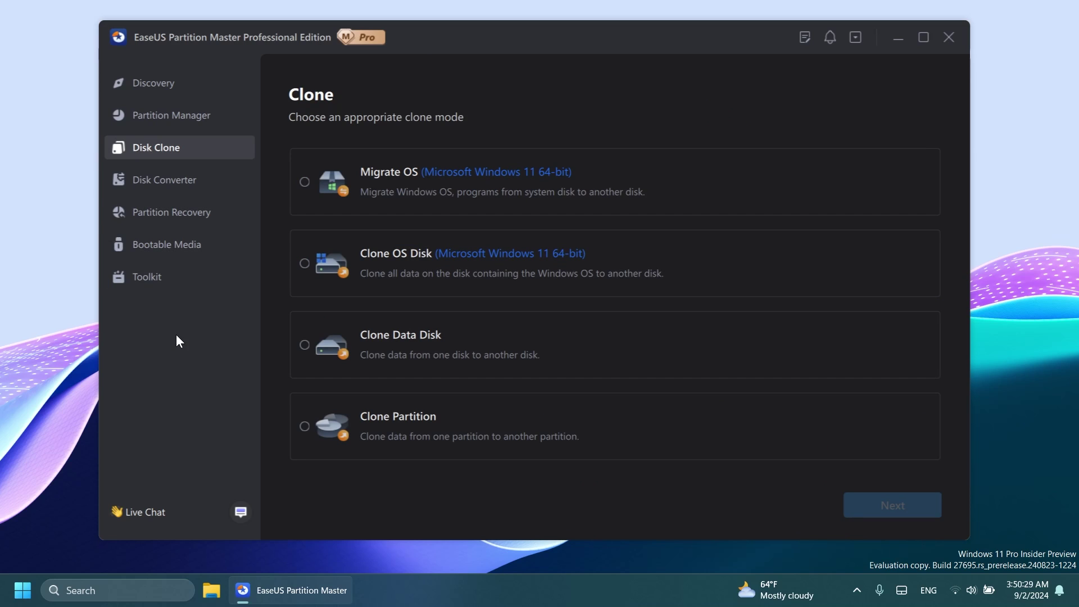
click(171, 114)
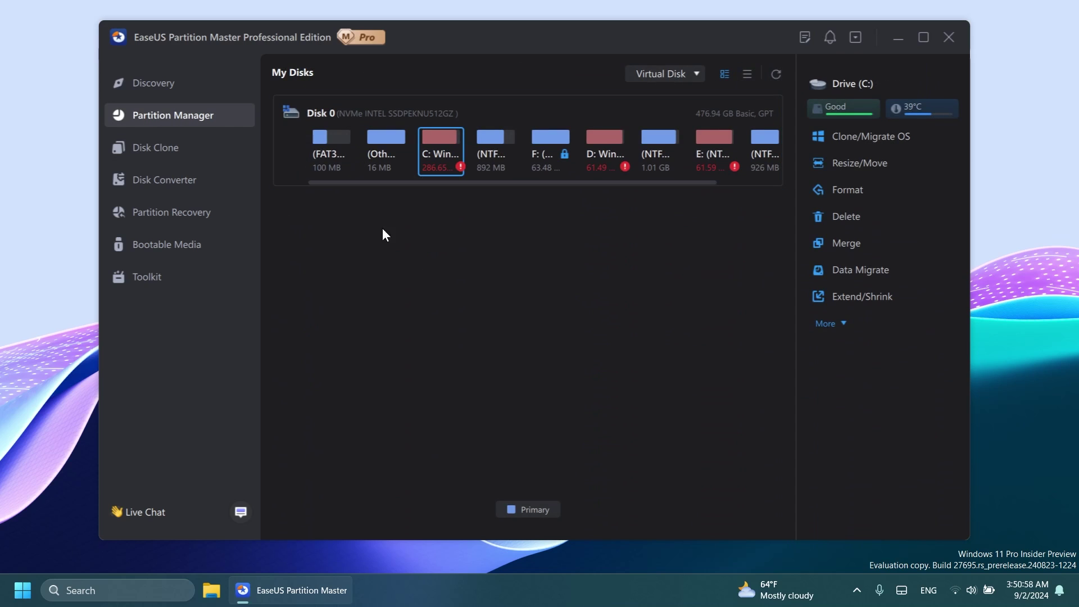
click(154, 82)
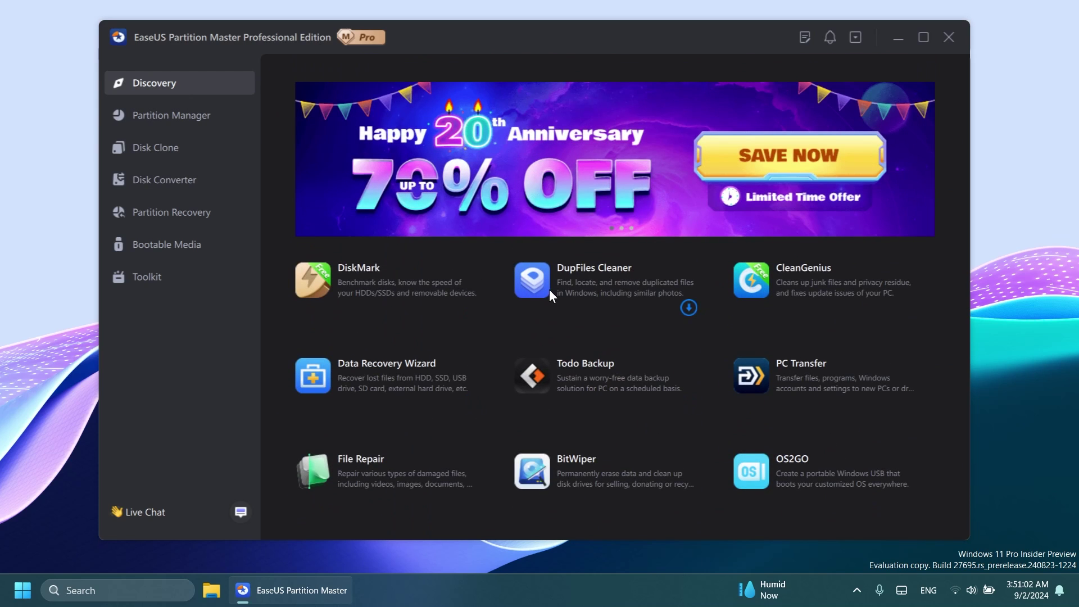
click(242, 115)
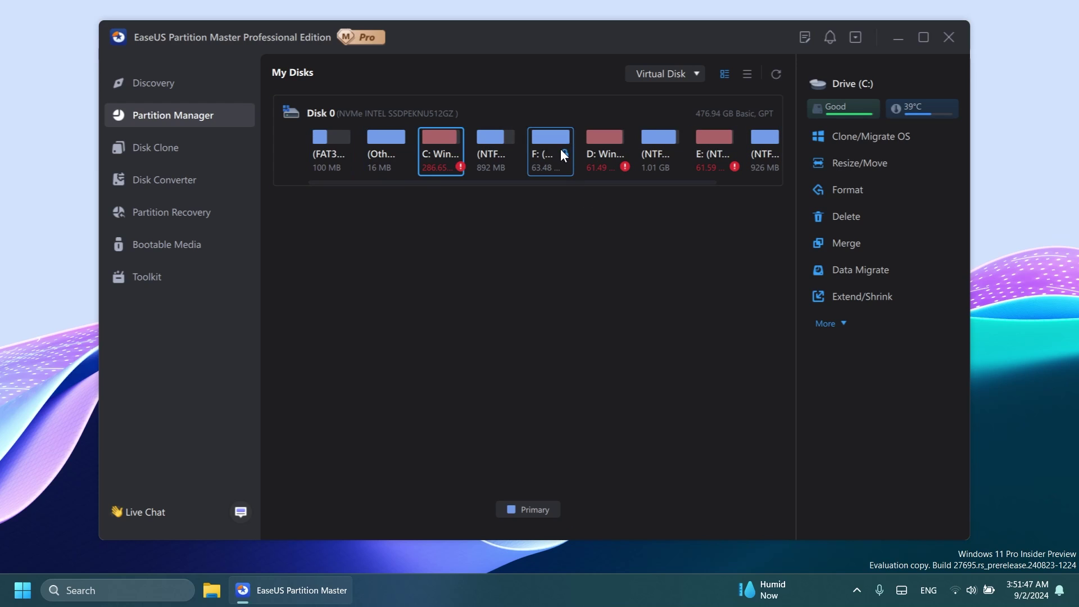
Check the Virtual Disk mounting options twice, then reload the disk and partition information.
click(682, 76)
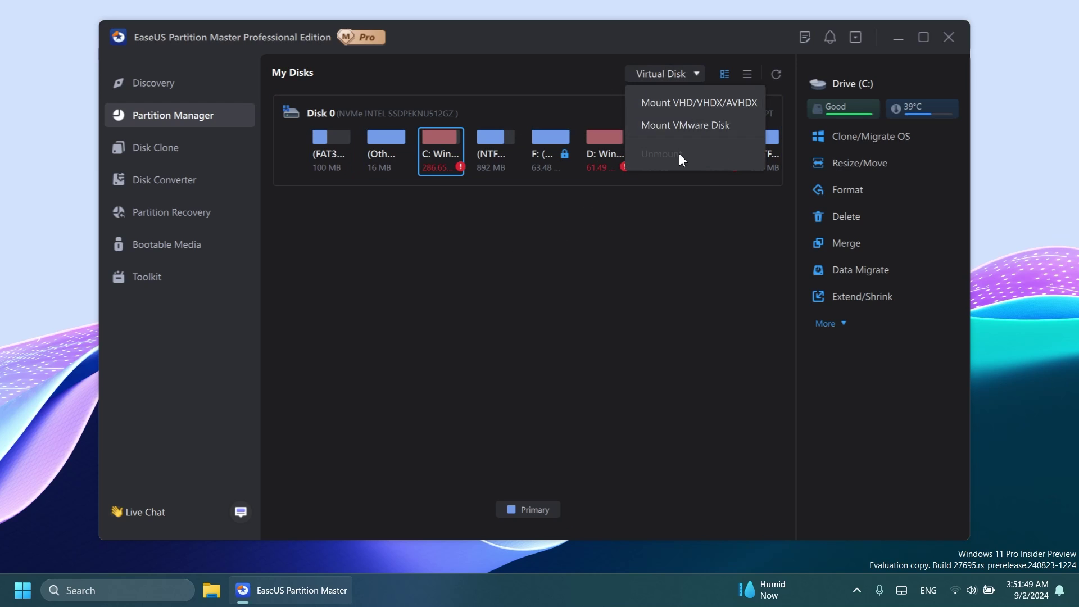
click(680, 233)
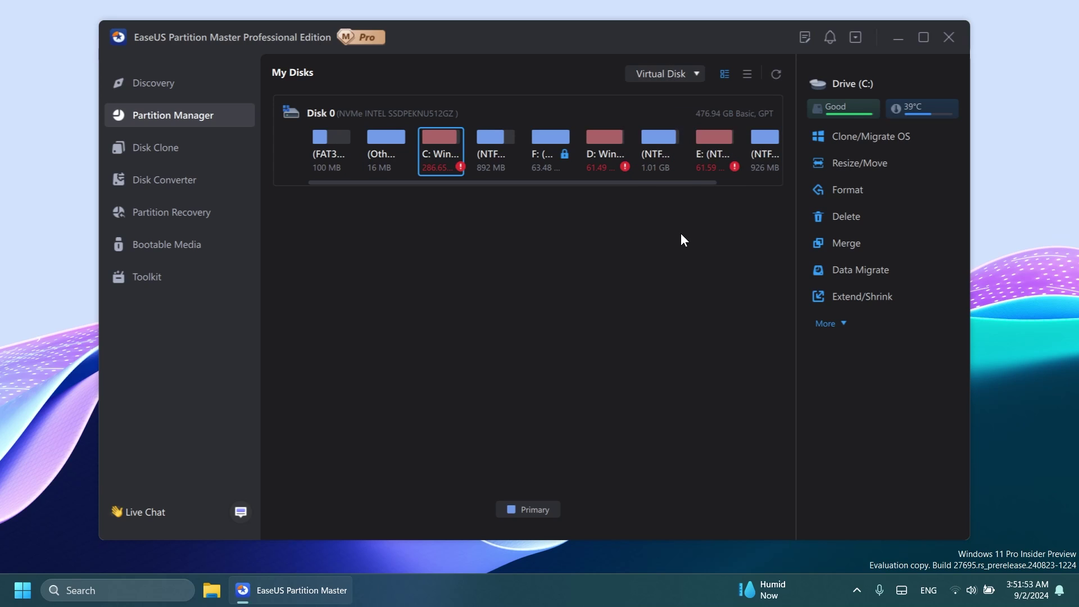
click(676, 73)
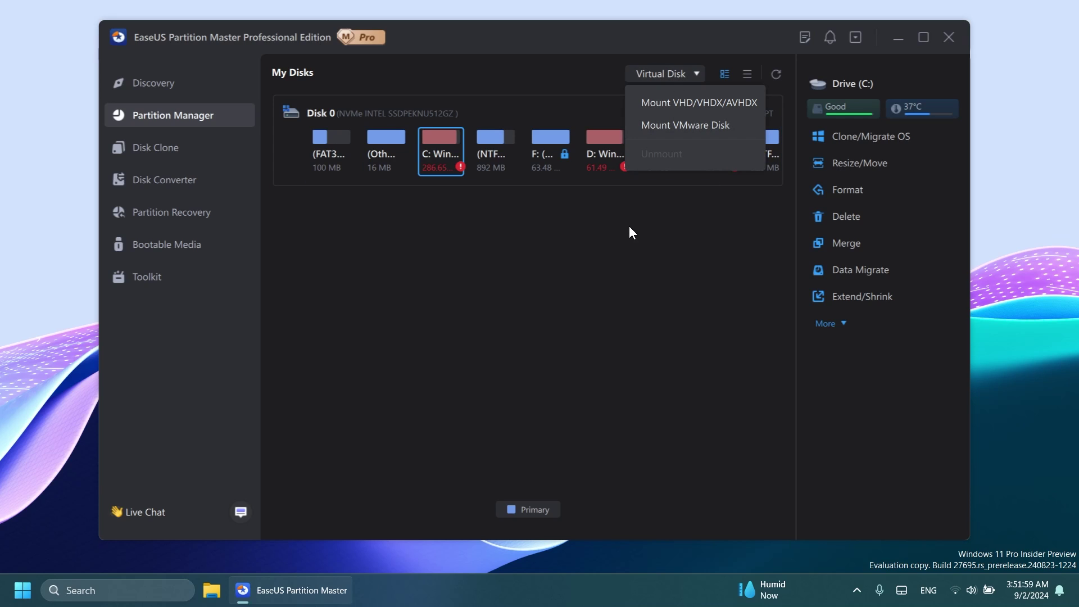
click(630, 227)
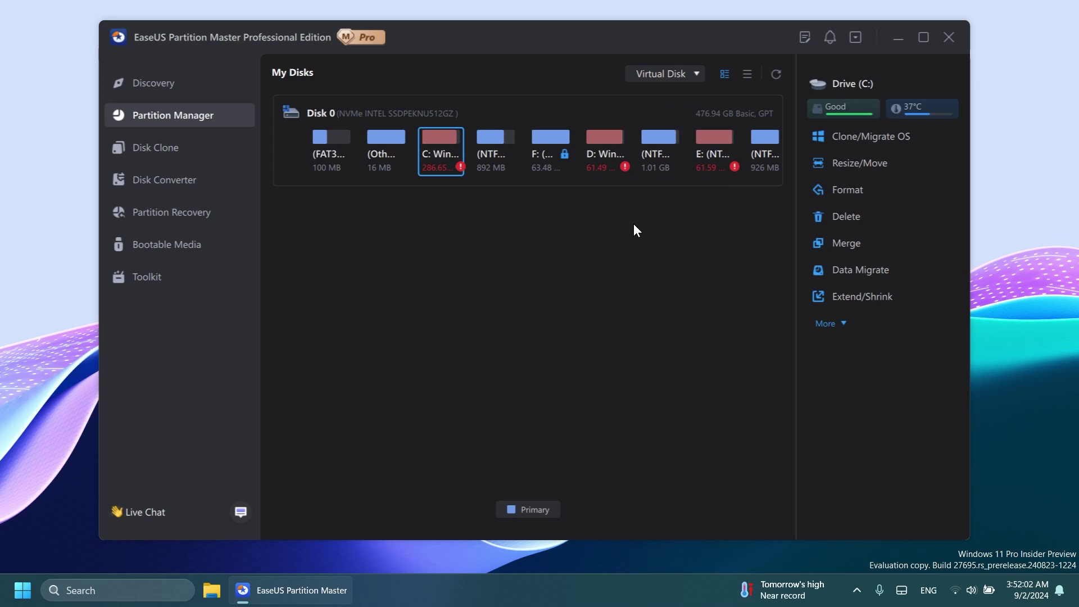
click(776, 73)
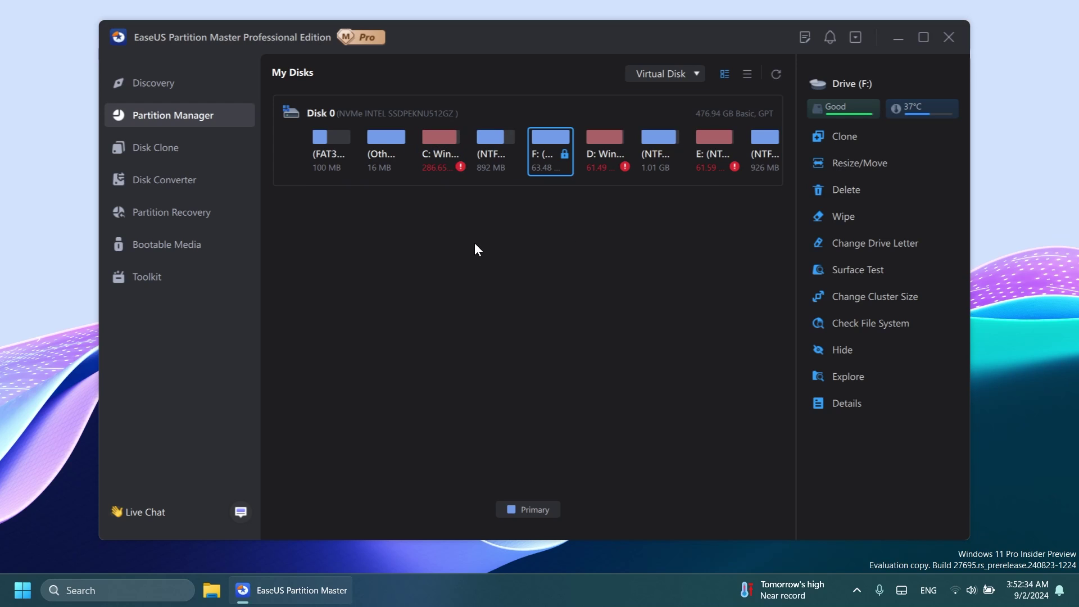
Select drive C: to show its details, Good health at 37°C, and its partition actions.
mouse_move(565, 157)
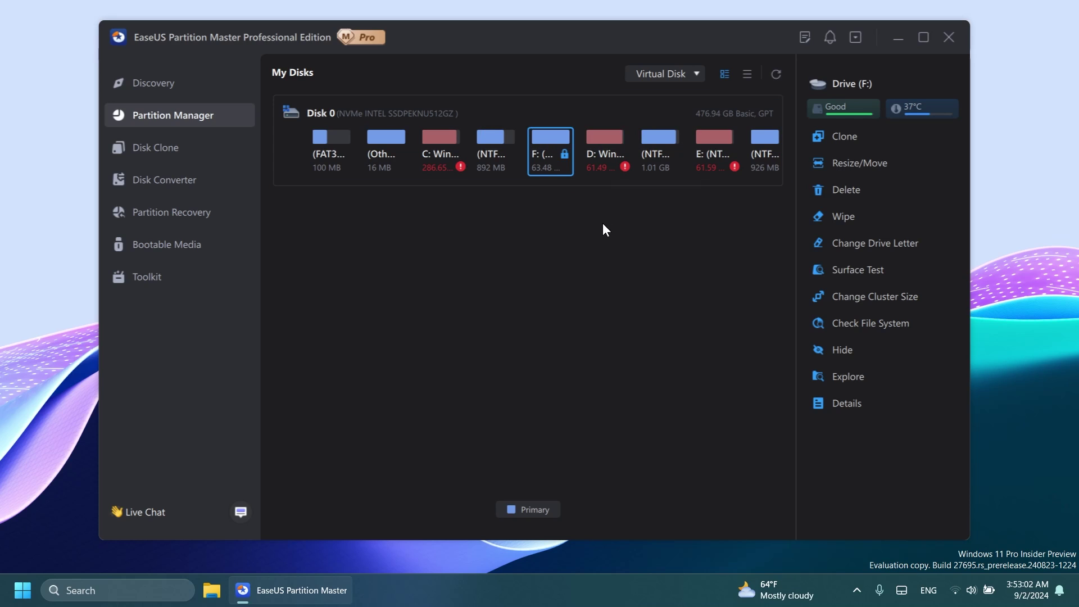
click(444, 142)
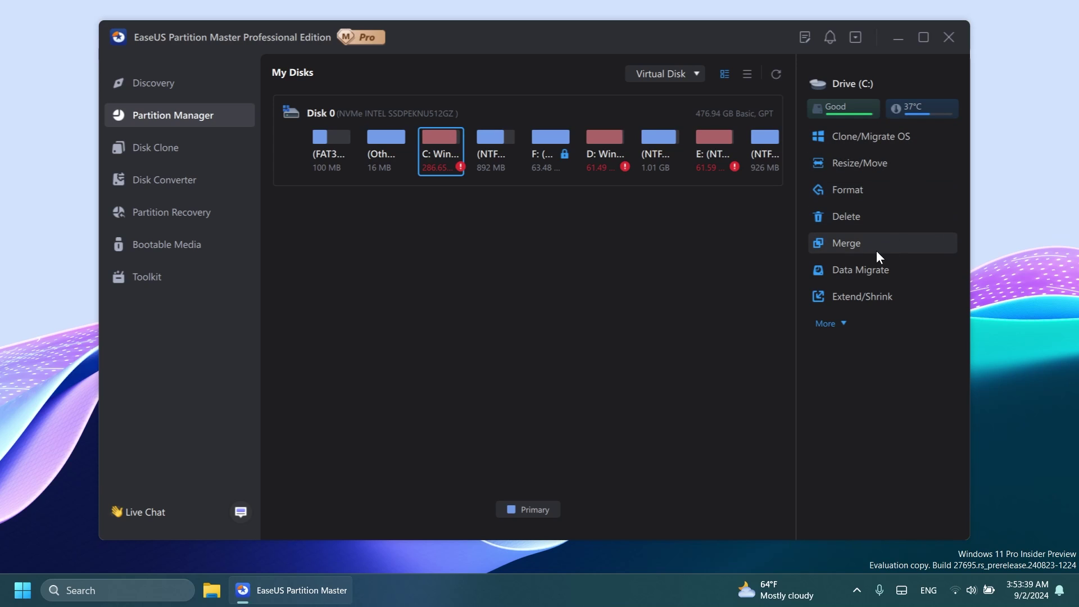
click(846, 324)
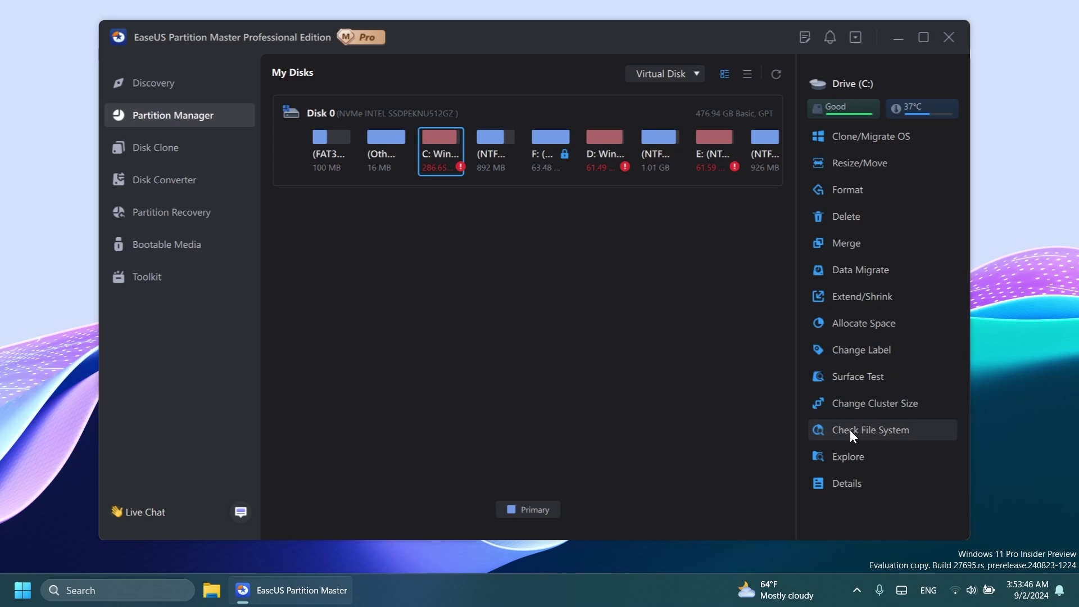
click(863, 482)
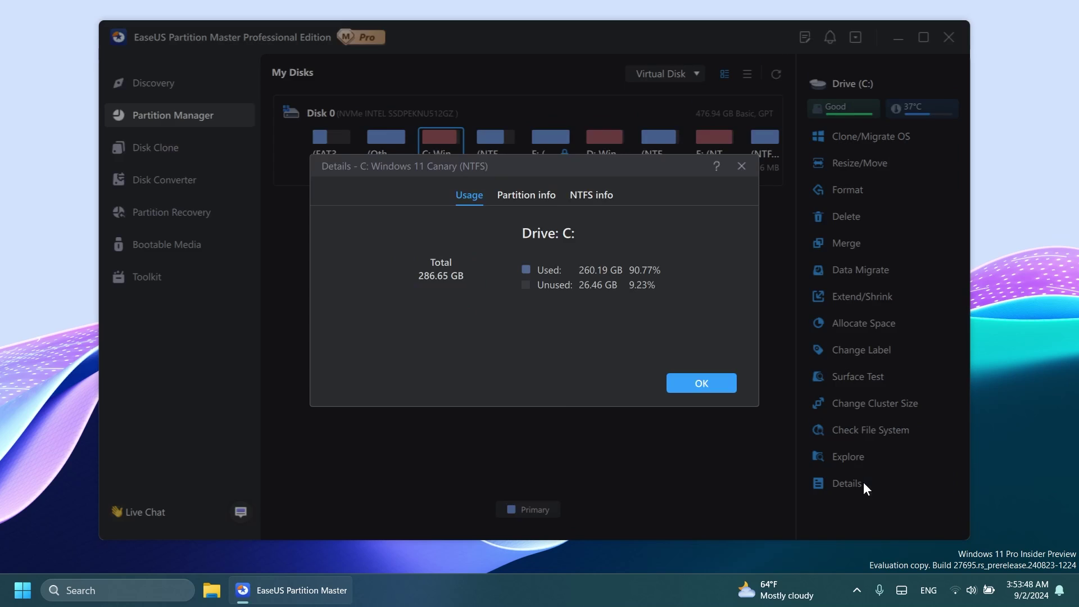
click(510, 196)
click(470, 195)
click(526, 195)
click(469, 196)
click(741, 166)
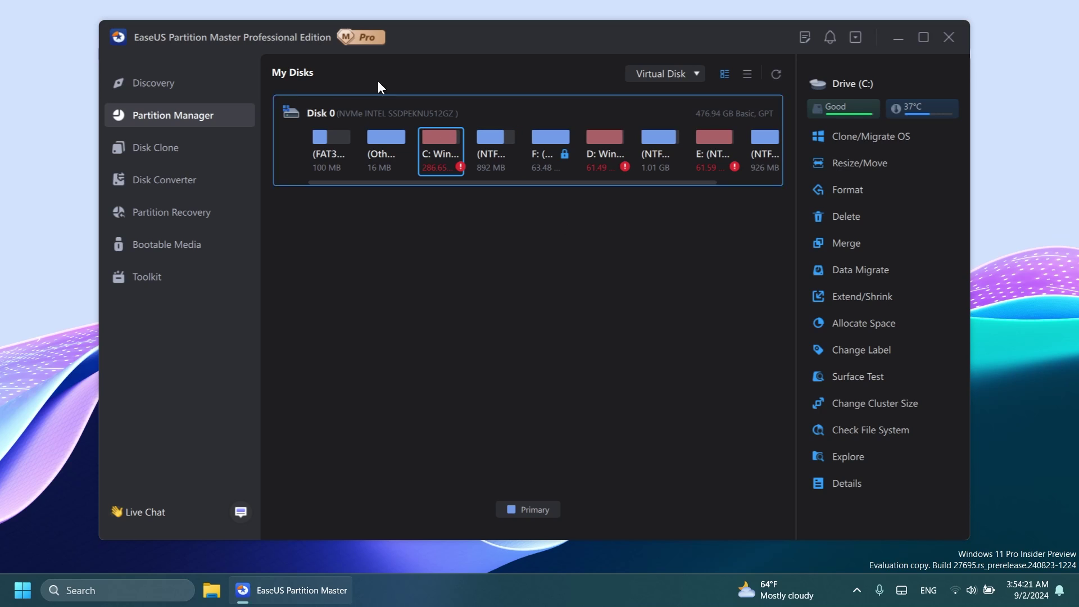
Try Extend/Shrink, dismiss the Choose BitLocker Drive prompt, and switch to the Disk Clone modes.
drag(475, 35, 482, 32)
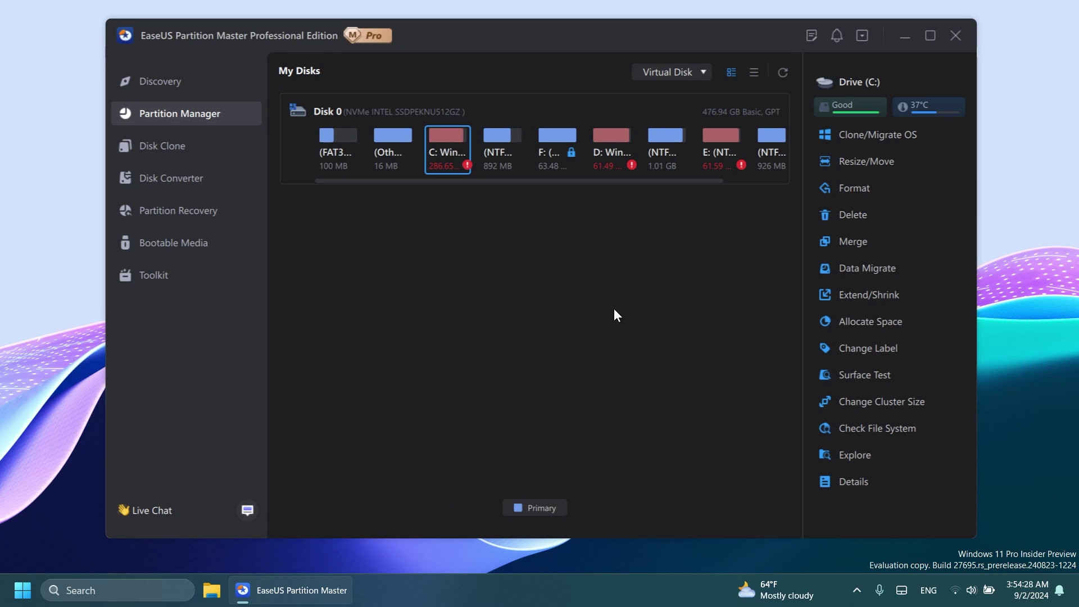
click(877, 295)
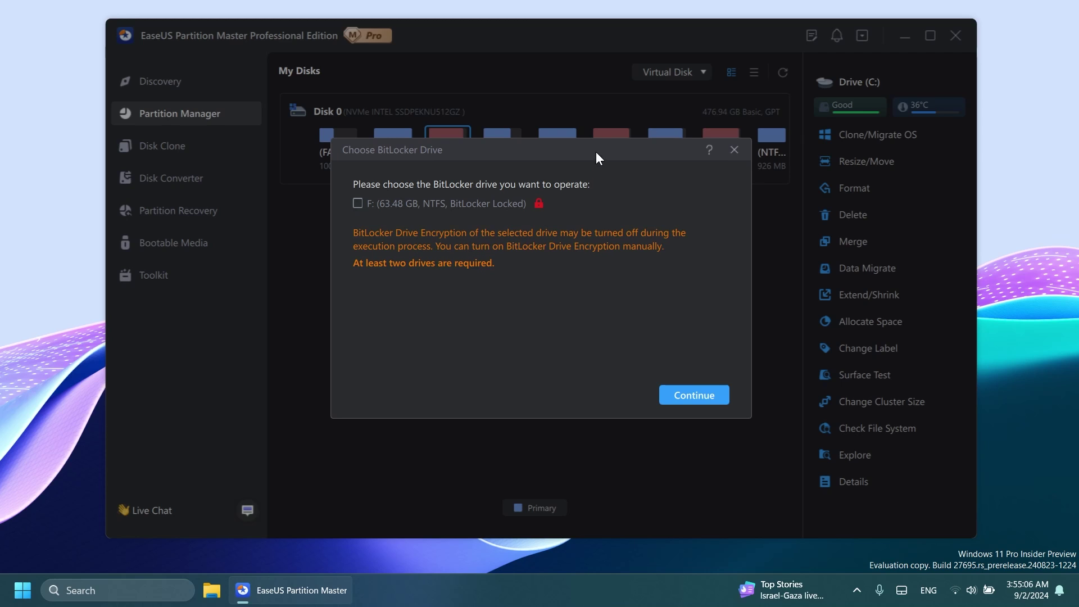
drag(596, 150, 493, 205)
click(700, 218)
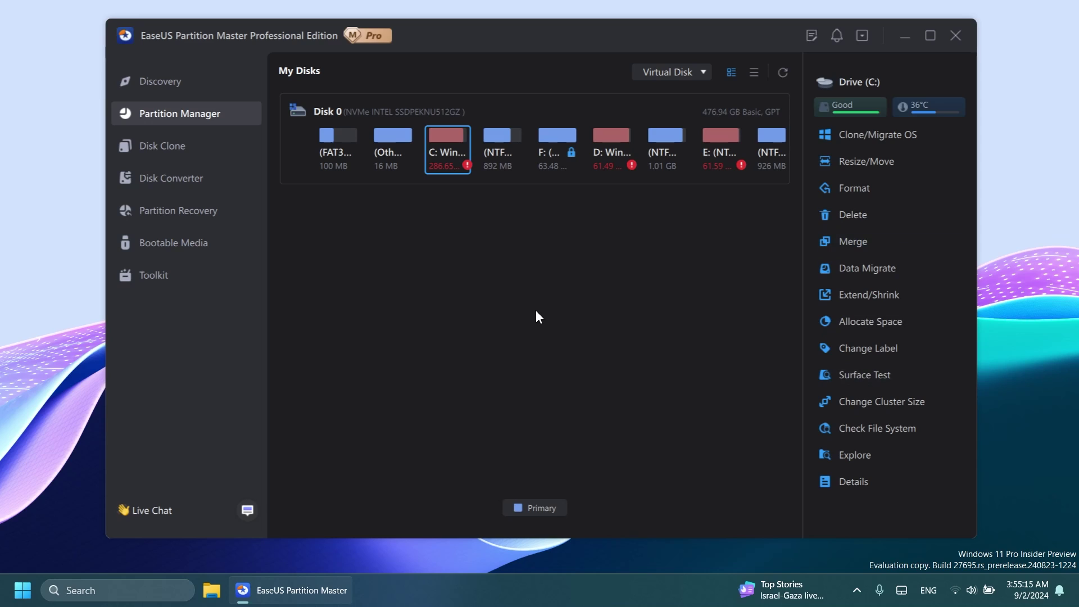
click(186, 145)
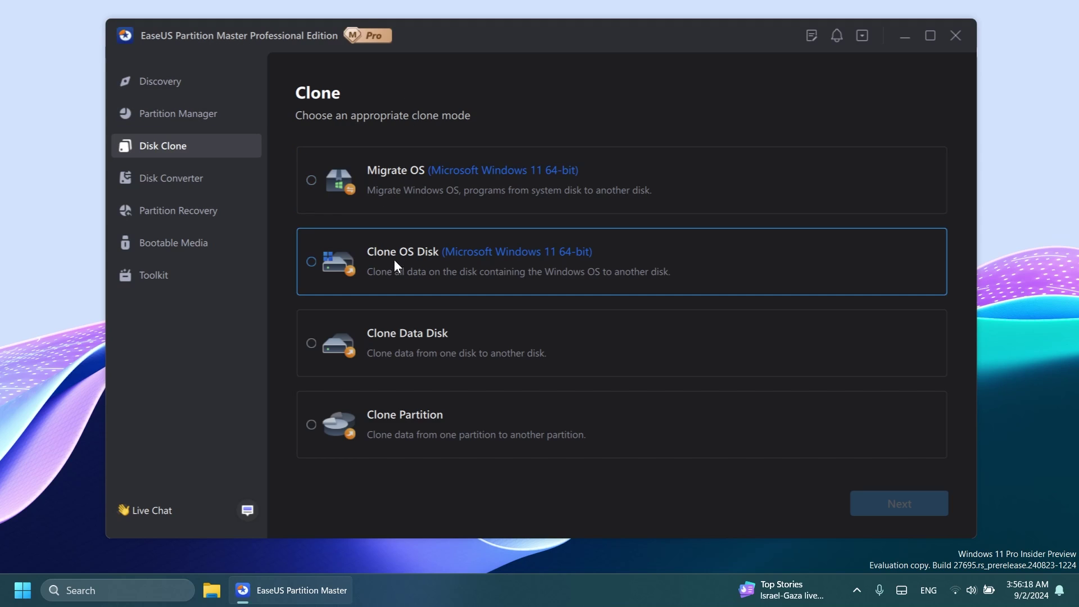
Show the Disk Converter page with MBR/GPT and Dynamic/Basic conversion options.
click(172, 178)
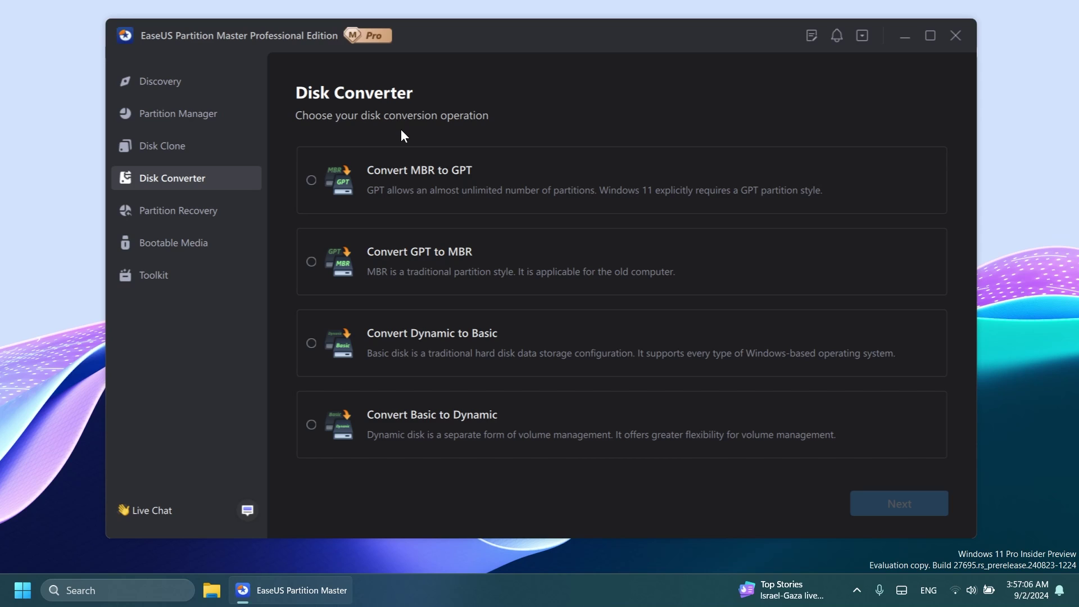
Pick Convert MBR to GPT and continue, then move to the Partition Recovery page.
click(394, 172)
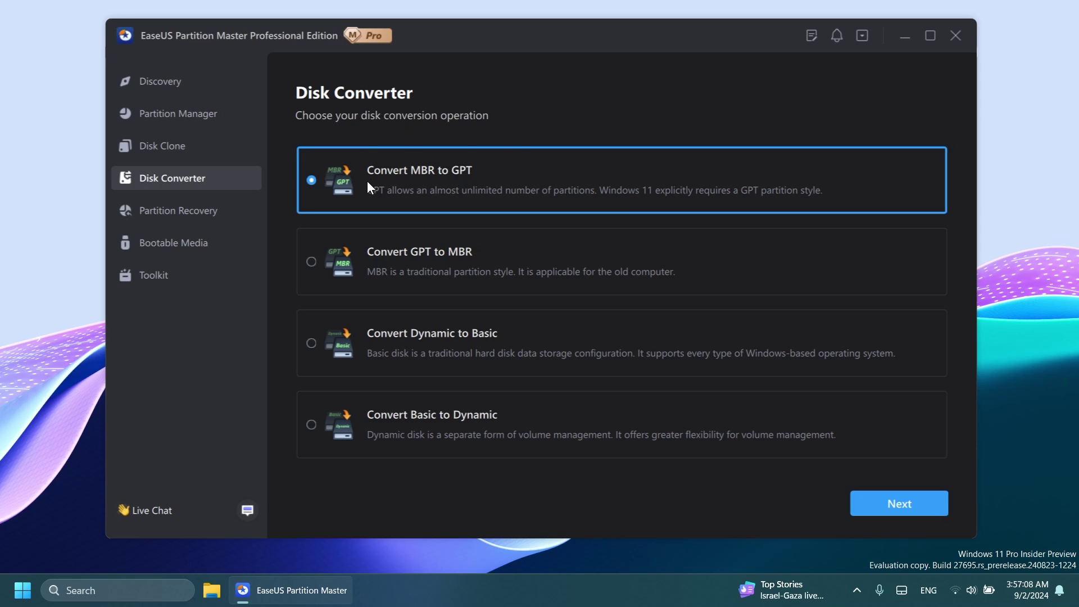
click(886, 490)
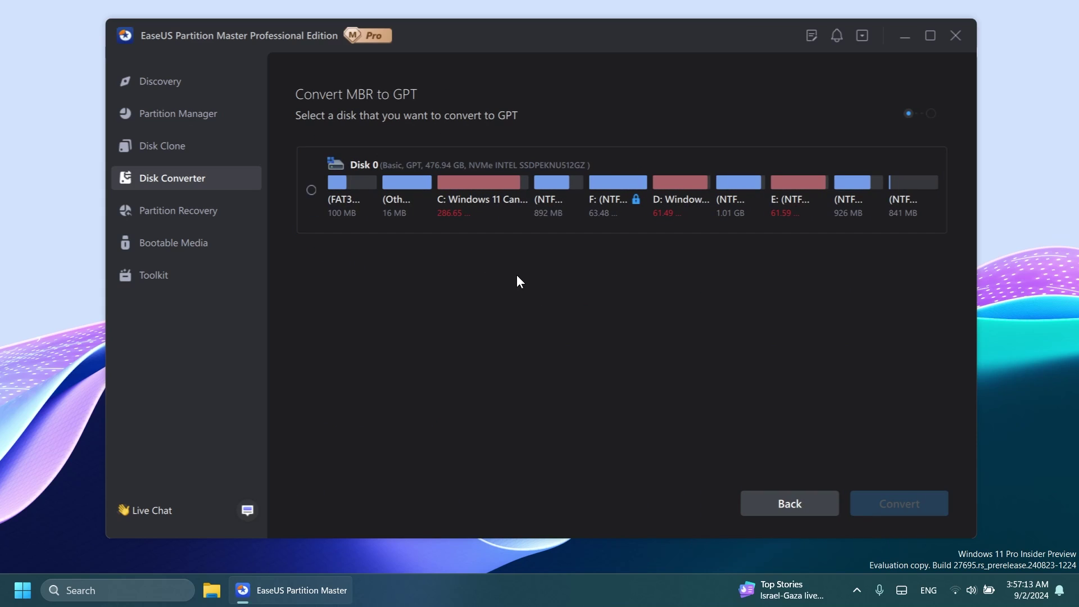
click(180, 210)
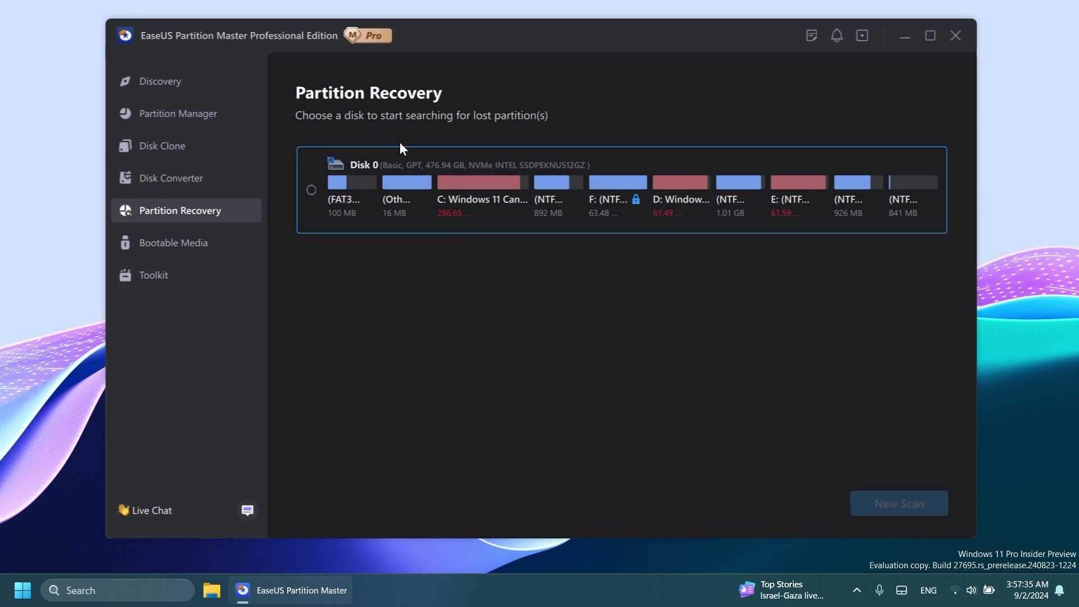
Start Create bootable media and advance to the Create Media step offering EmergencyDisk.iso.
click(196, 245)
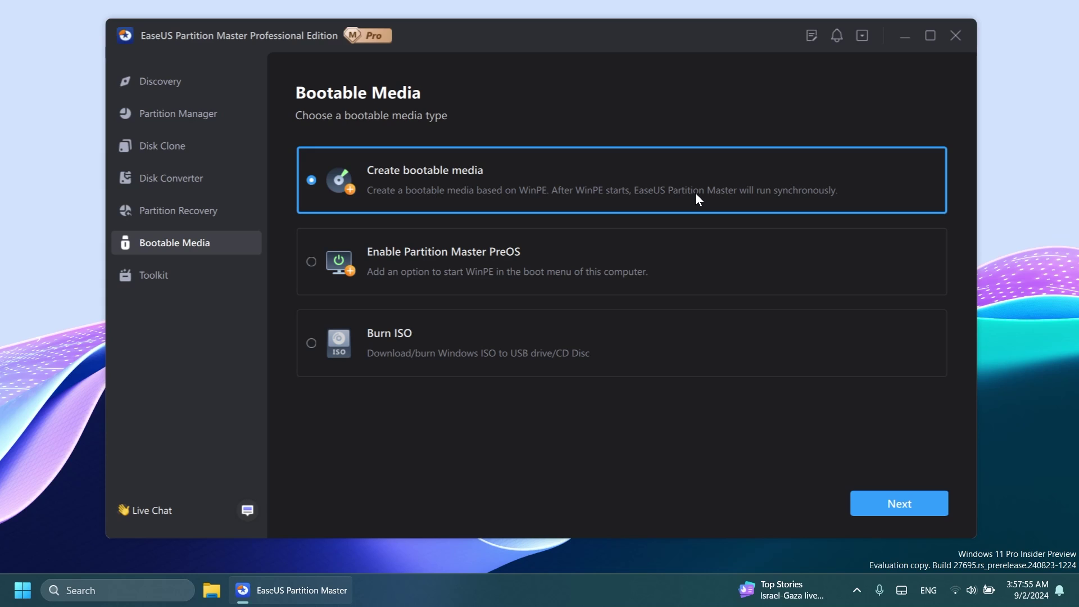
click(900, 509)
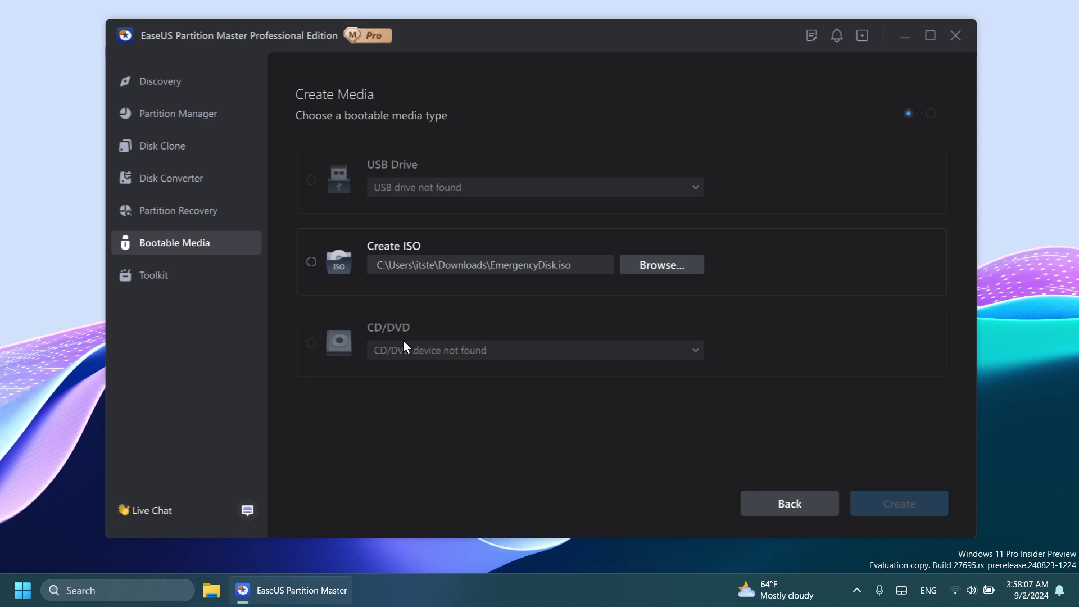
Open the Toolkit page and scroll through its tool cards, from Data Migration to 4K Alignment.
click(183, 275)
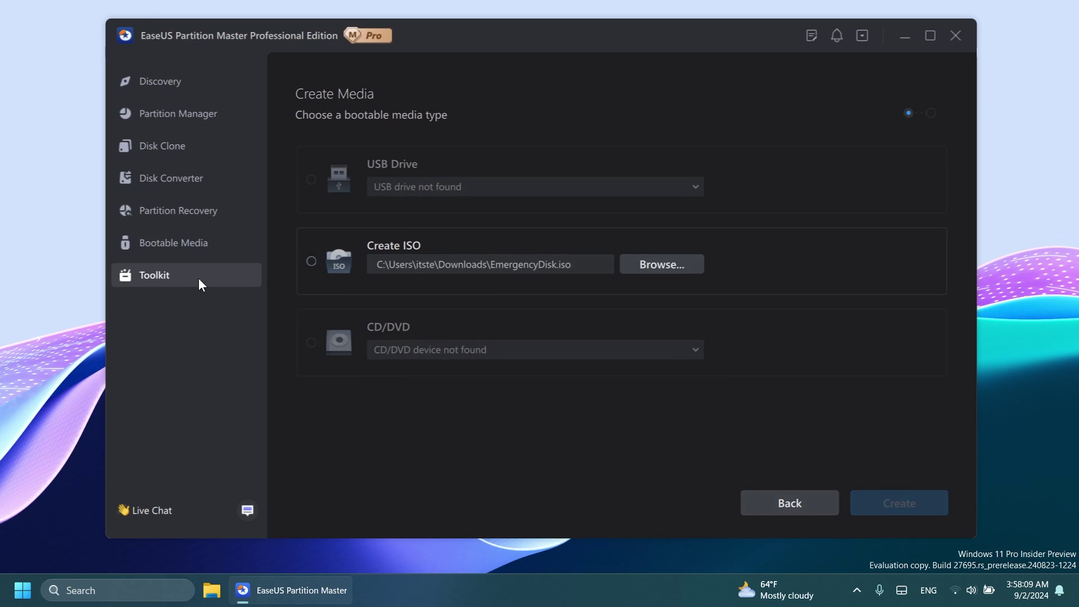
scroll(540, 389, down, 3)
scroll(376, 289, up, 3)
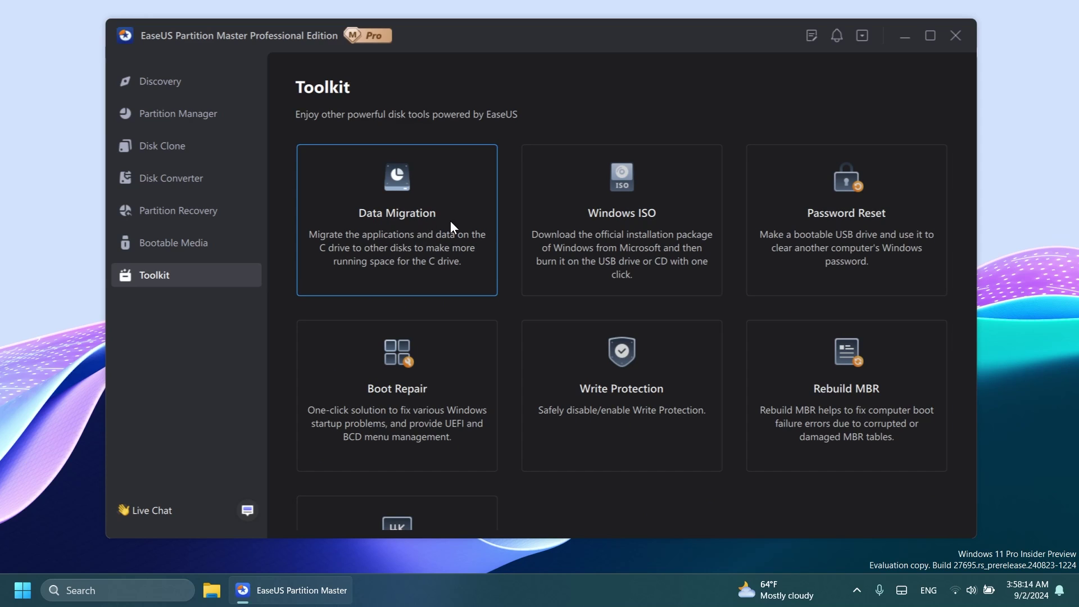
scroll(803, 243, down, 1)
scroll(802, 241, down, 2)
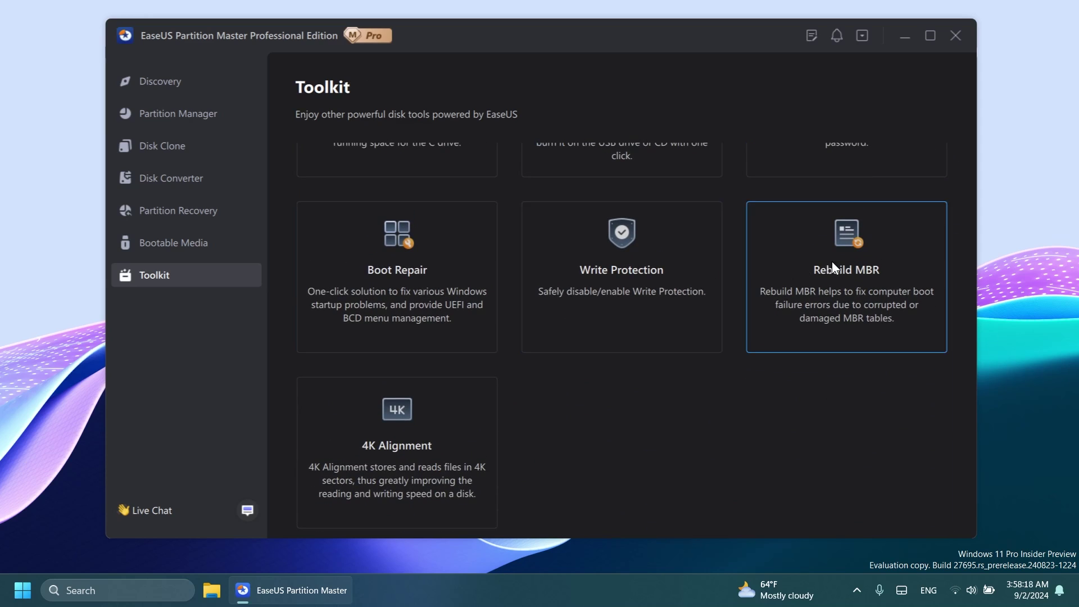
scroll(582, 423, up, 3)
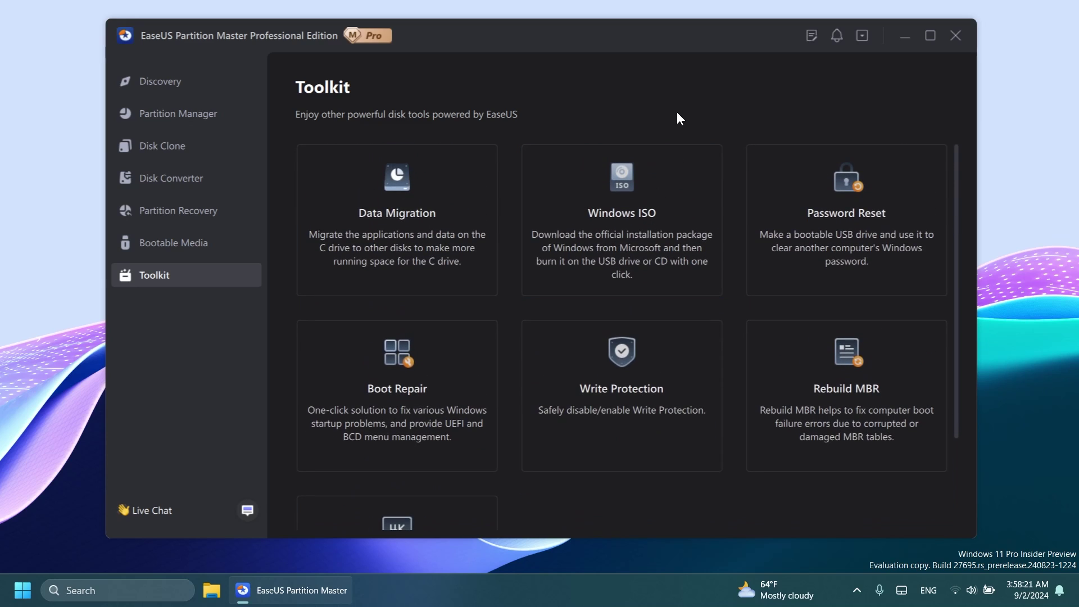